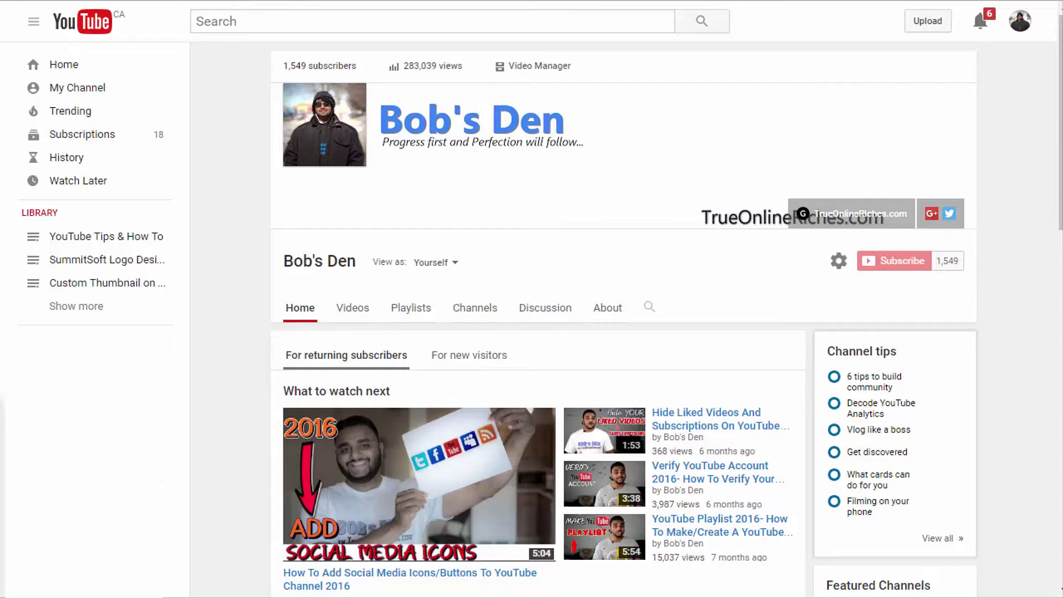
Bring up the five-item Types of Tags list in Notepad, then move it off to the left.
{"action": "key", "text": "alt+Tab"}
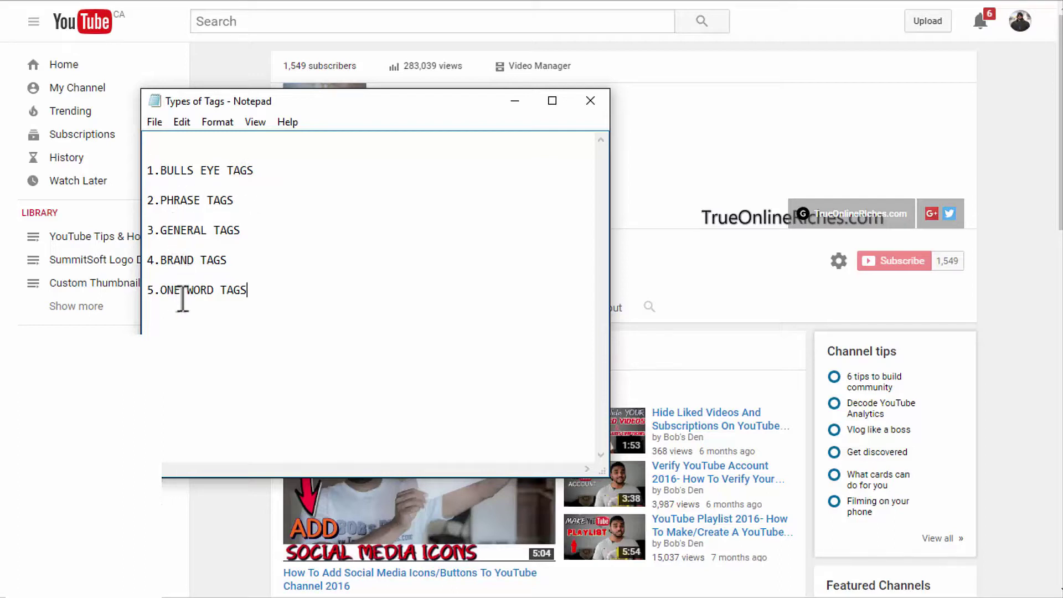
{"action": "left_click_drag", "start_coordinate": [417, 111], "coordinate": [421, 146]}
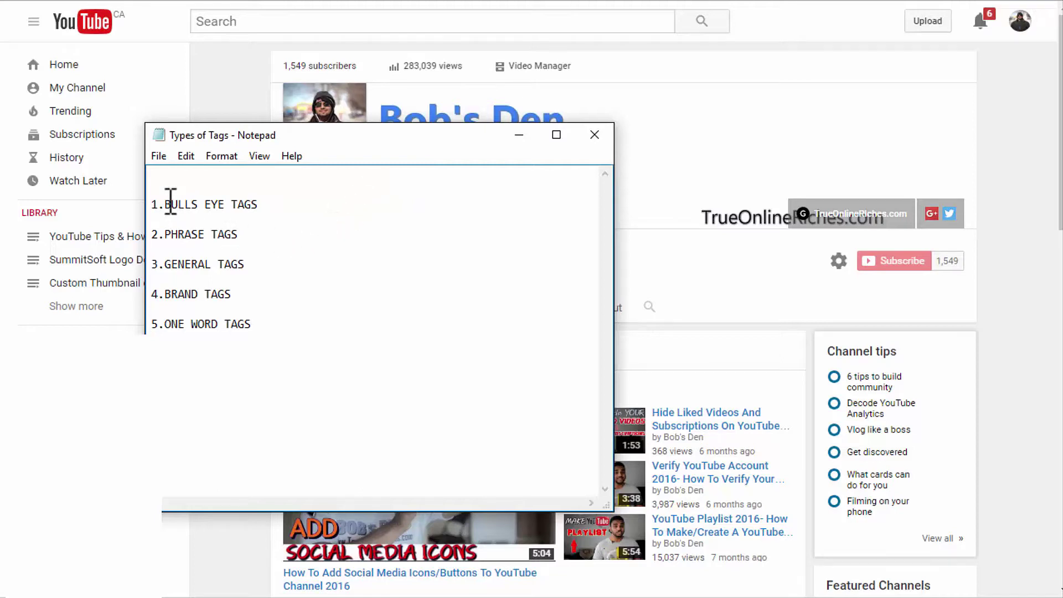
{"action": "left_click_drag", "start_coordinate": [166, 206], "coordinate": [291, 377]}
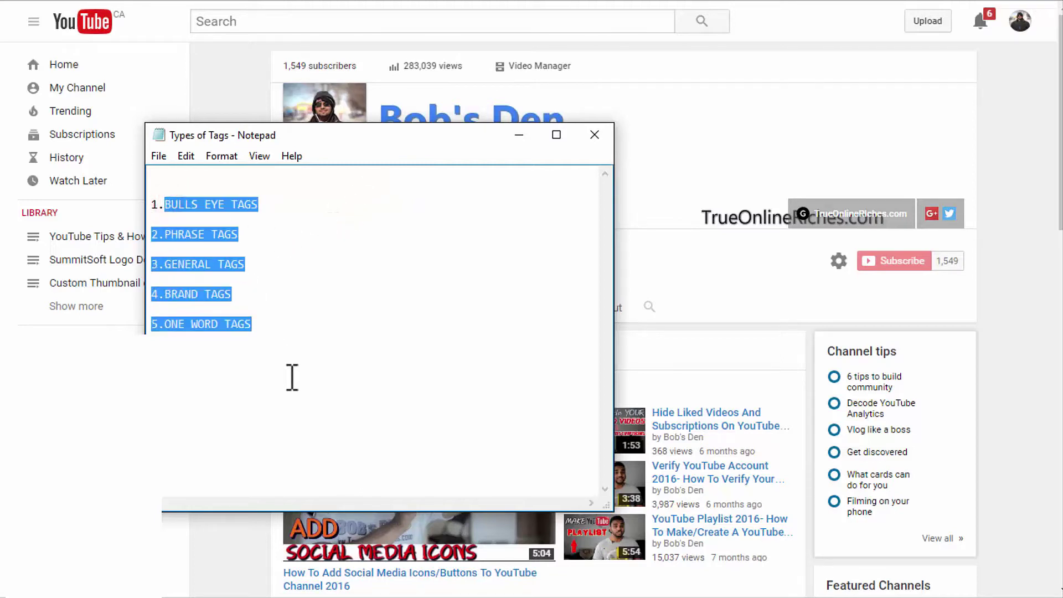
{"action": "left_click", "coordinate": [355, 310]}
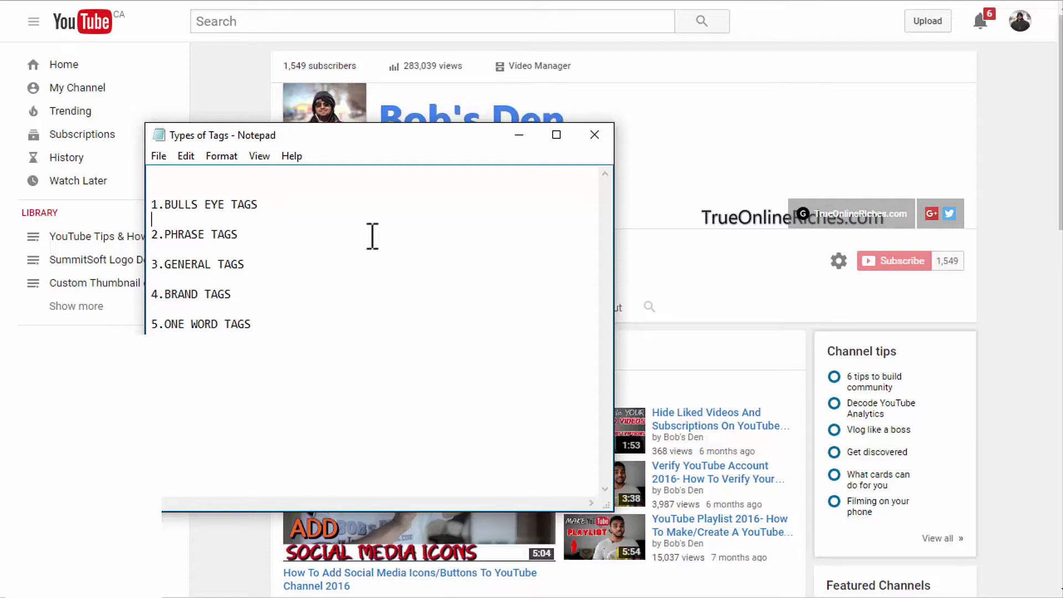
{"action": "left_click_drag", "start_coordinate": [438, 140], "coordinate": [0, 365]}
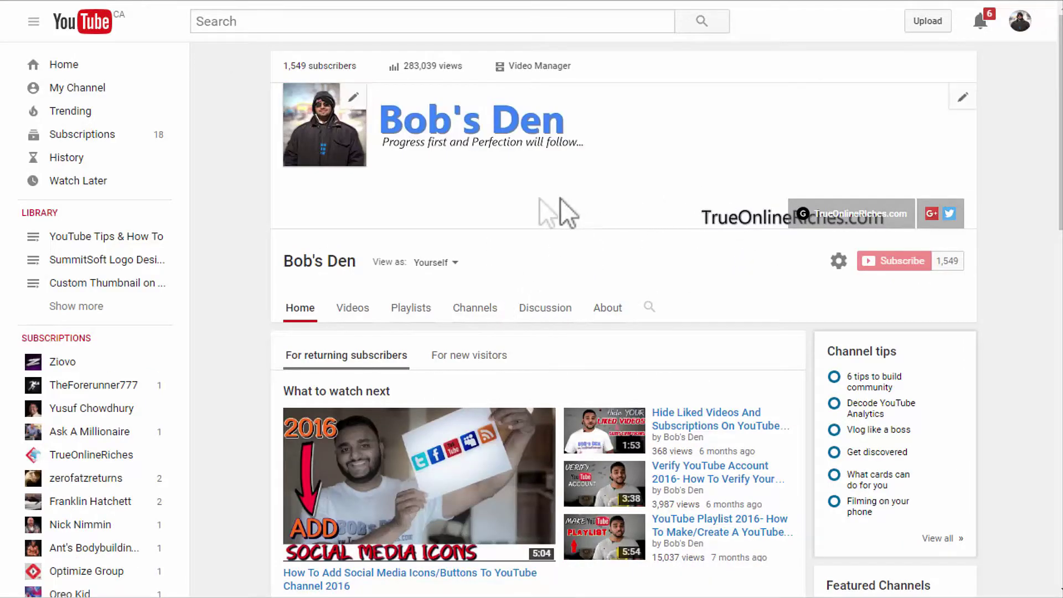
Upload the Nikon 35mm lens video and bring the Tags notes over the upload form.
{"action": "left_click", "coordinate": [932, 21]}
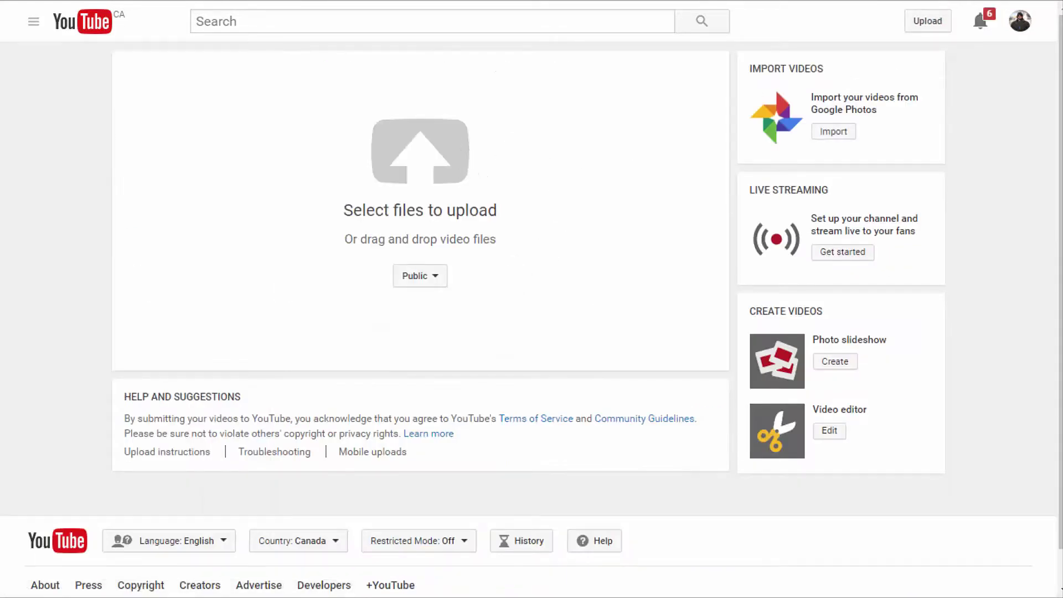
{"action": "left_click_drag", "start_coordinate": [5, 127], "coordinate": [435, 208]}
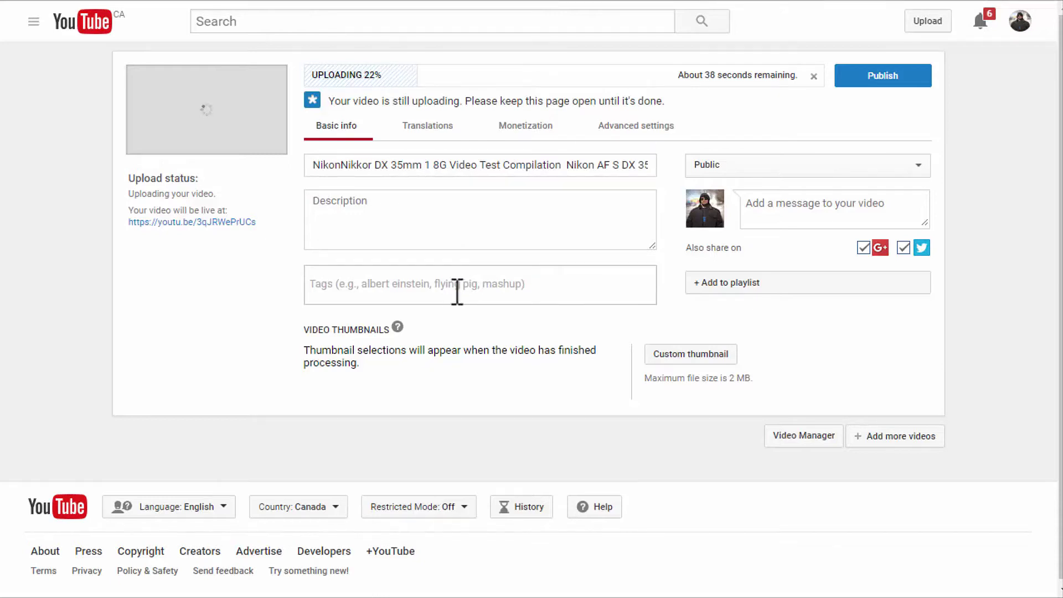
{"action": "left_click", "coordinate": [389, 287]}
{"action": "left_click_drag", "start_coordinate": [0, 149], "coordinate": [381, 38]}
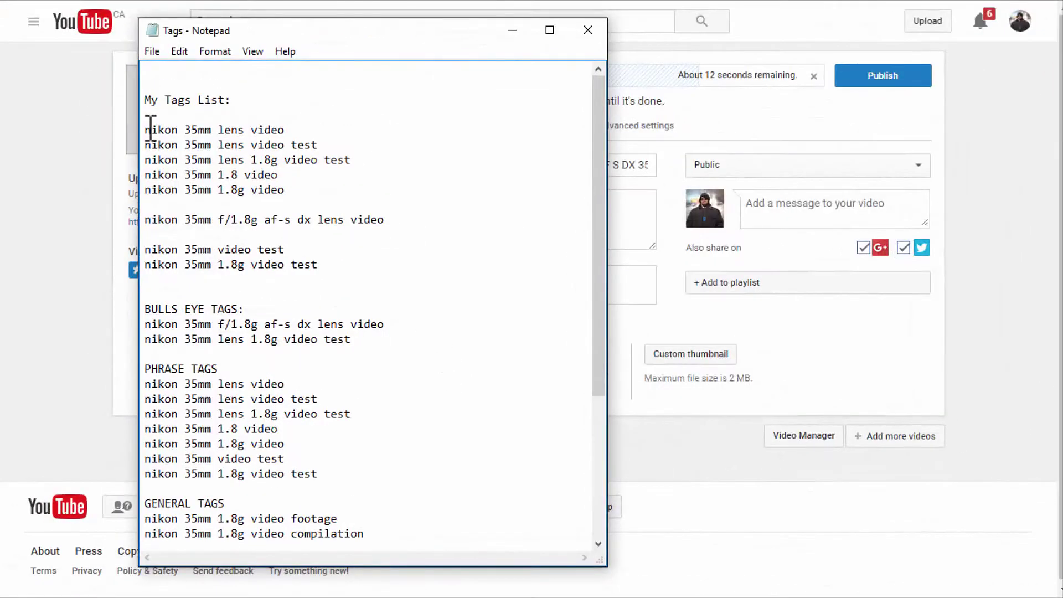
Highlight the first block of tags under My Tags List in Notepad.
{"action": "left_click", "coordinate": [150, 127]}
{"action": "left_click_drag", "start_coordinate": [146, 130], "coordinate": [324, 265]}
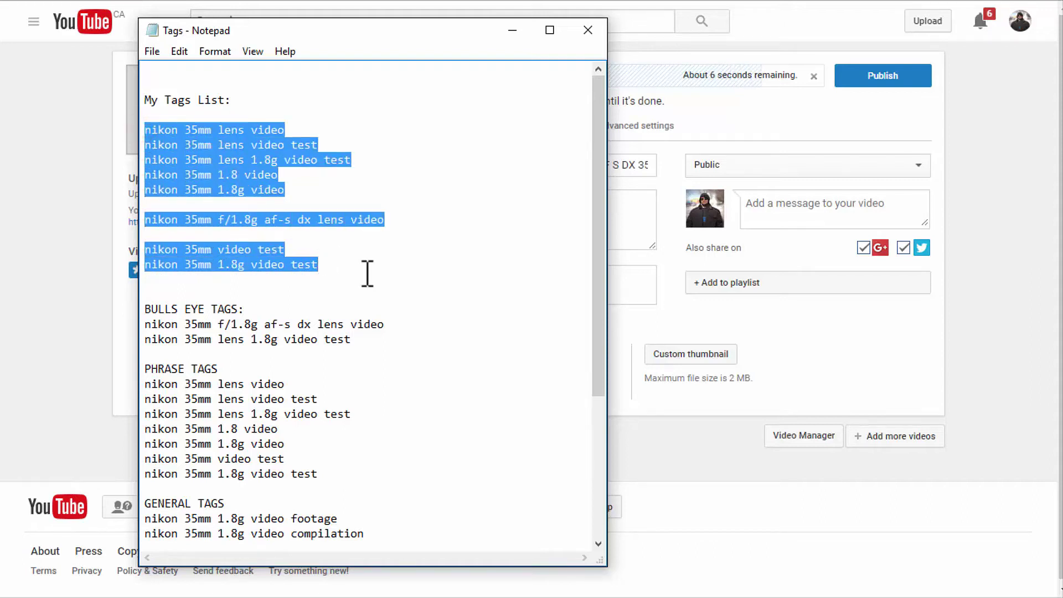
{"action": "left_click", "coordinate": [401, 267]}
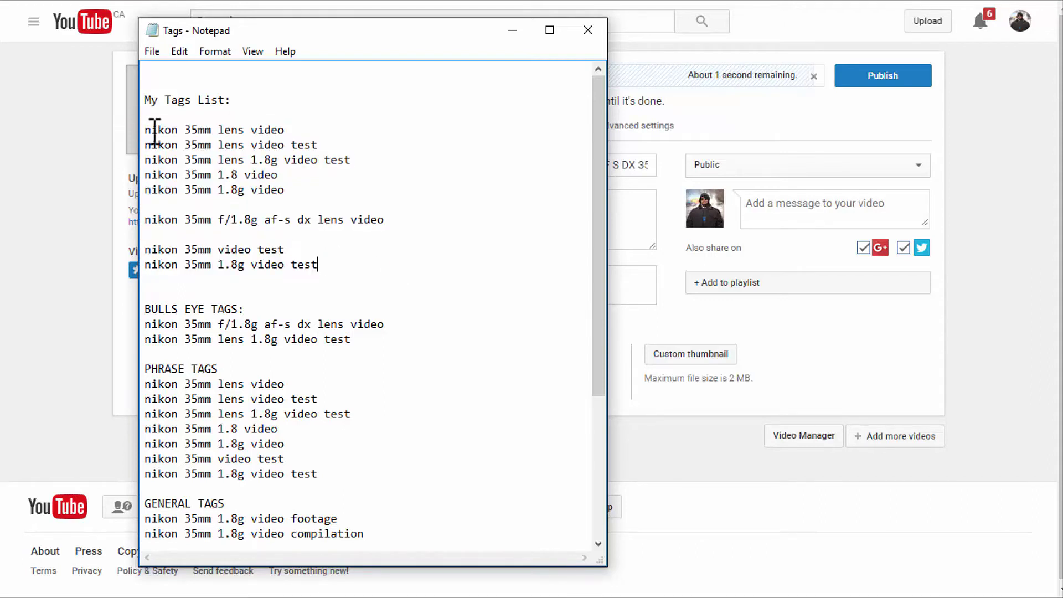
{"action": "left_click_drag", "start_coordinate": [596, 159], "coordinate": [593, 307]}
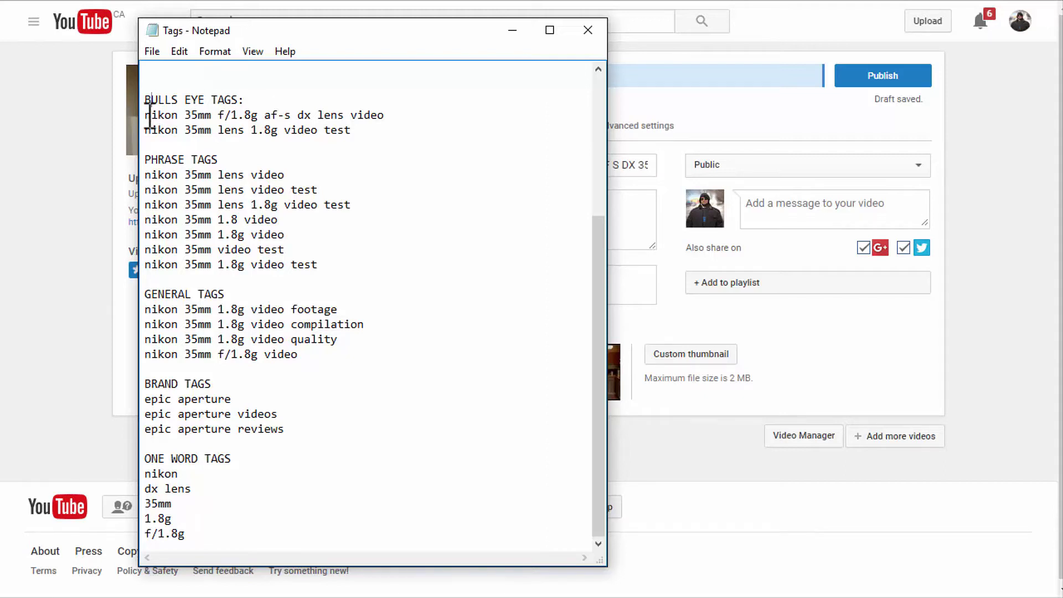
Highlight the two BULLS EYE TAGS lines, then lower the notes to reveal the upload form.
{"action": "left_click_drag", "start_coordinate": [147, 115], "coordinate": [353, 138]}
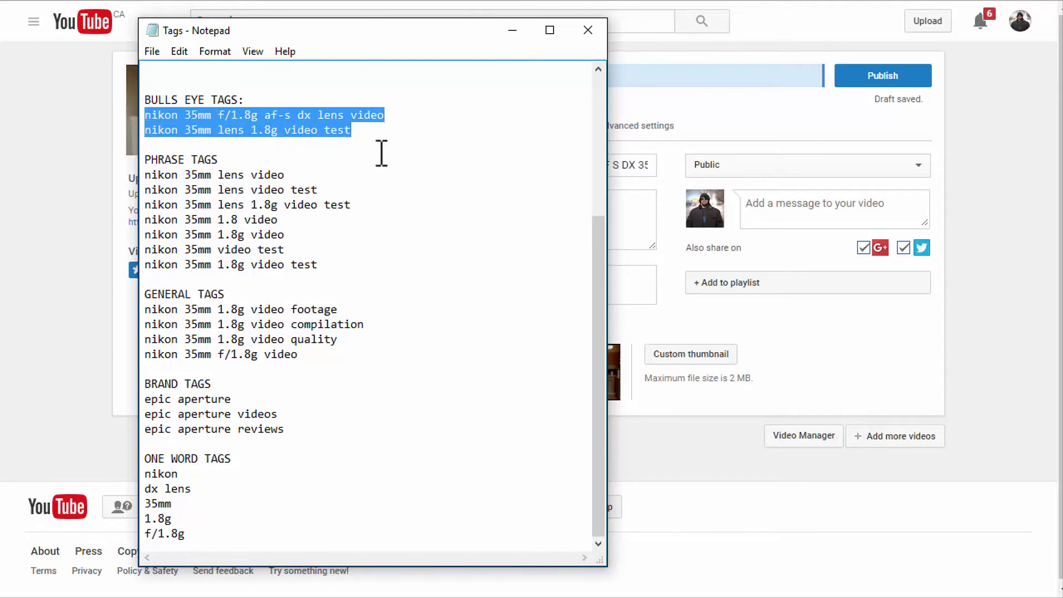
{"action": "left_click", "coordinate": [342, 176]}
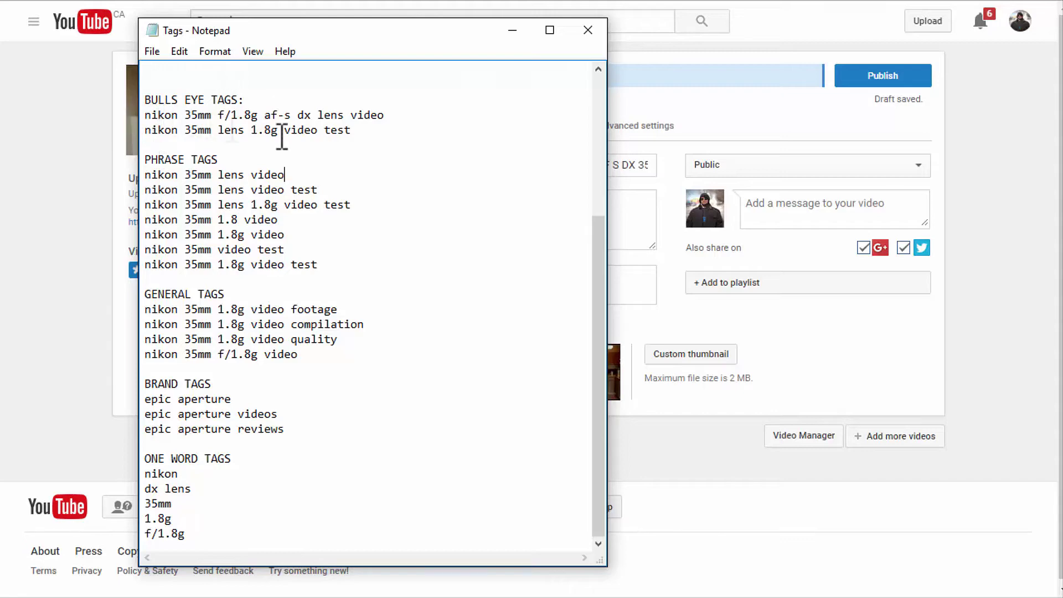
{"action": "left_click_drag", "start_coordinate": [482, 31], "coordinate": [493, 252]}
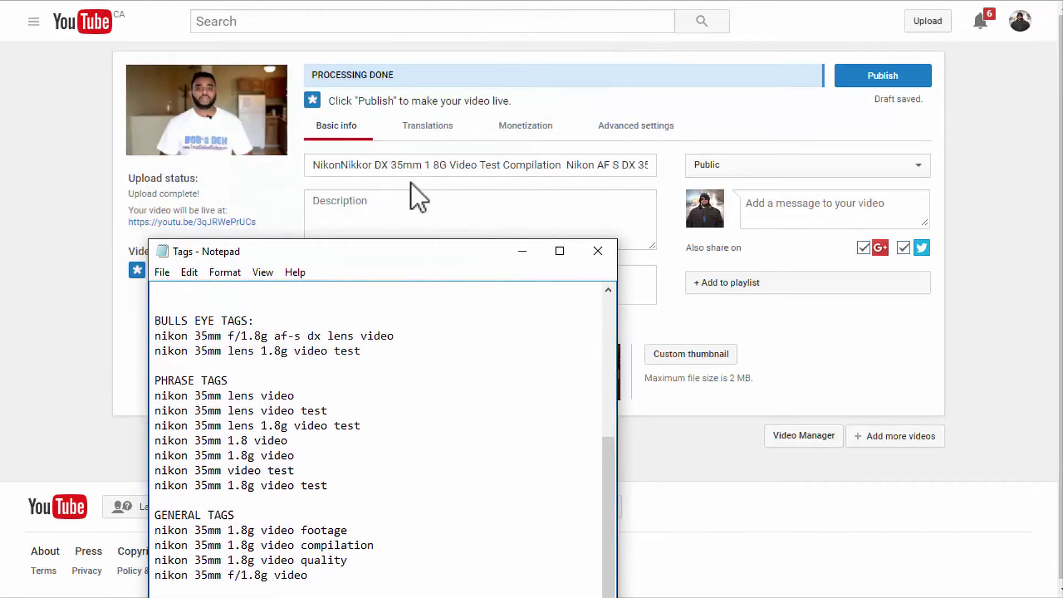
{"action": "left_click_drag", "start_coordinate": [427, 254], "coordinate": [427, 42]}
{"action": "left_click_drag", "start_coordinate": [152, 127], "coordinate": [383, 150]}
{"action": "left_click", "coordinate": [159, 186]}
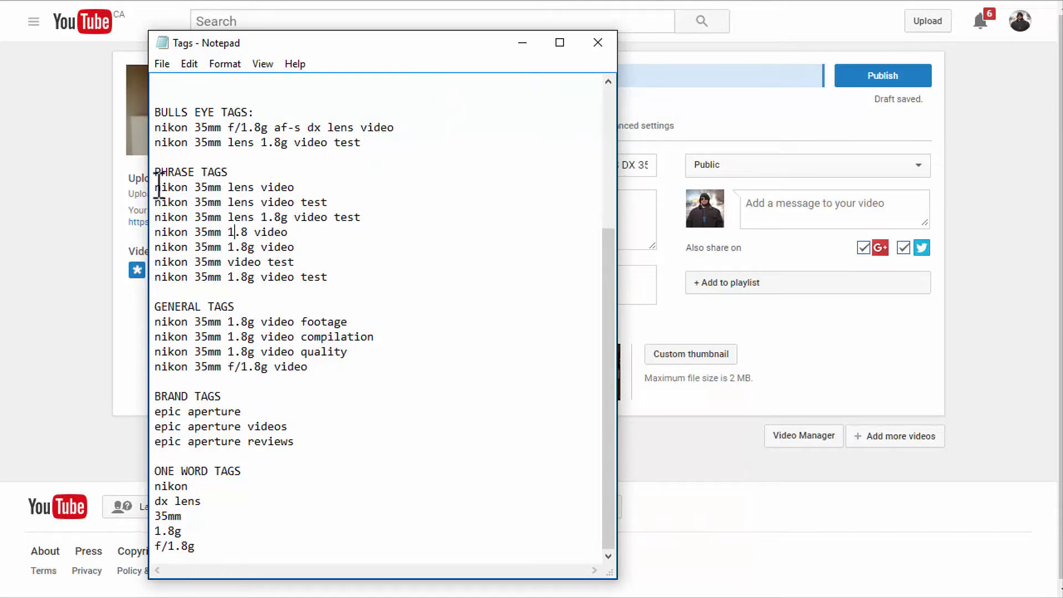
{"action": "left_click_drag", "start_coordinate": [158, 185], "coordinate": [339, 273]}
{"action": "left_click", "coordinate": [239, 211]}
{"action": "left_click_drag", "start_coordinate": [157, 232], "coordinate": [254, 232]}
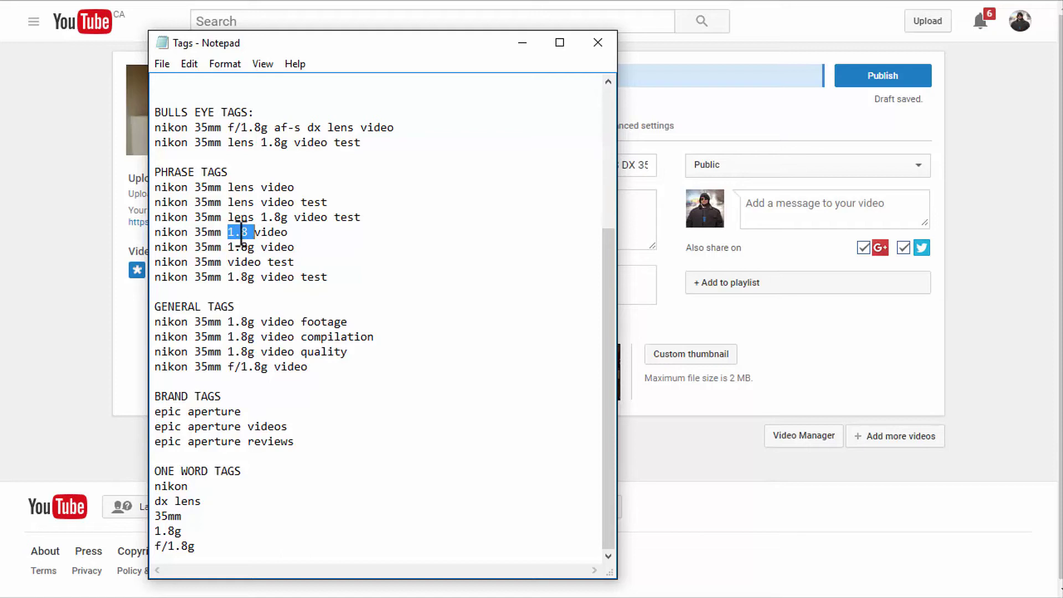
{"action": "left_click_drag", "start_coordinate": [254, 232], "coordinate": [293, 232]}
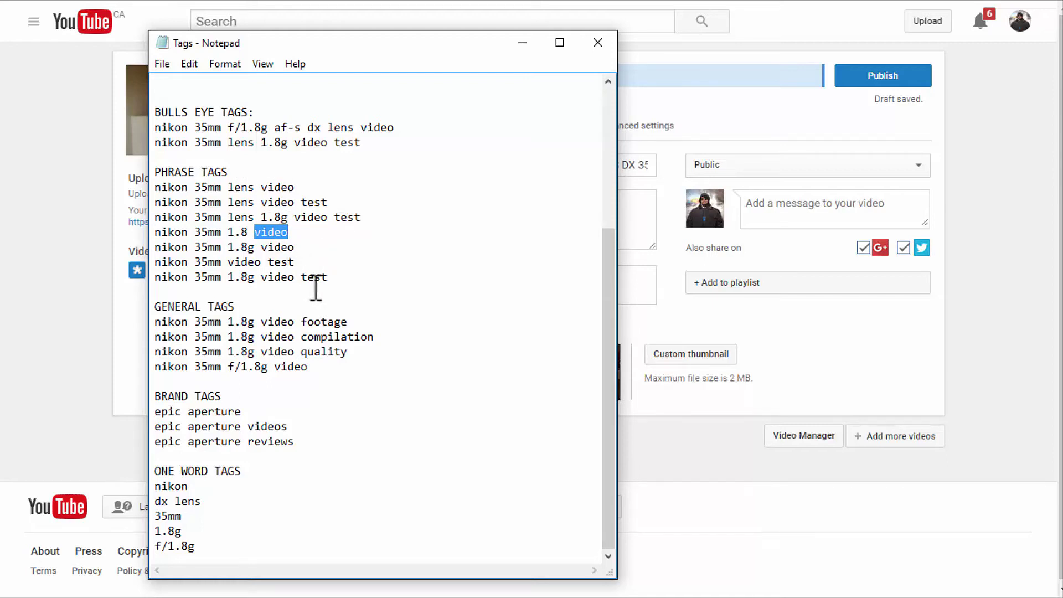
{"action": "left_click", "coordinate": [227, 295]}
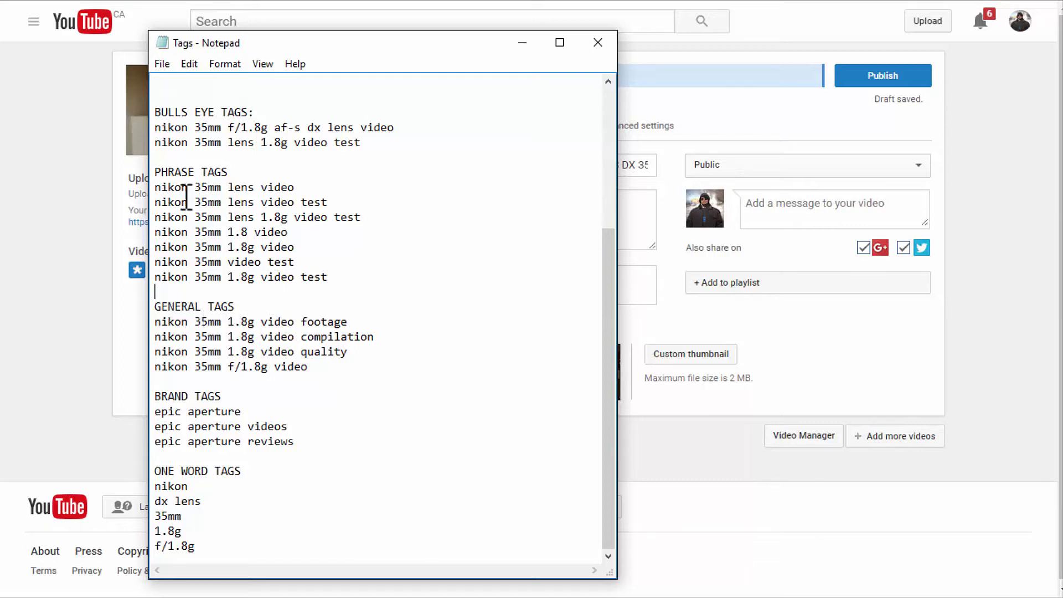
{"action": "left_click_drag", "start_coordinate": [228, 217], "coordinate": [327, 265]}
{"action": "left_click", "coordinate": [343, 289]}
{"action": "left_click_drag", "start_coordinate": [300, 322], "coordinate": [360, 324]}
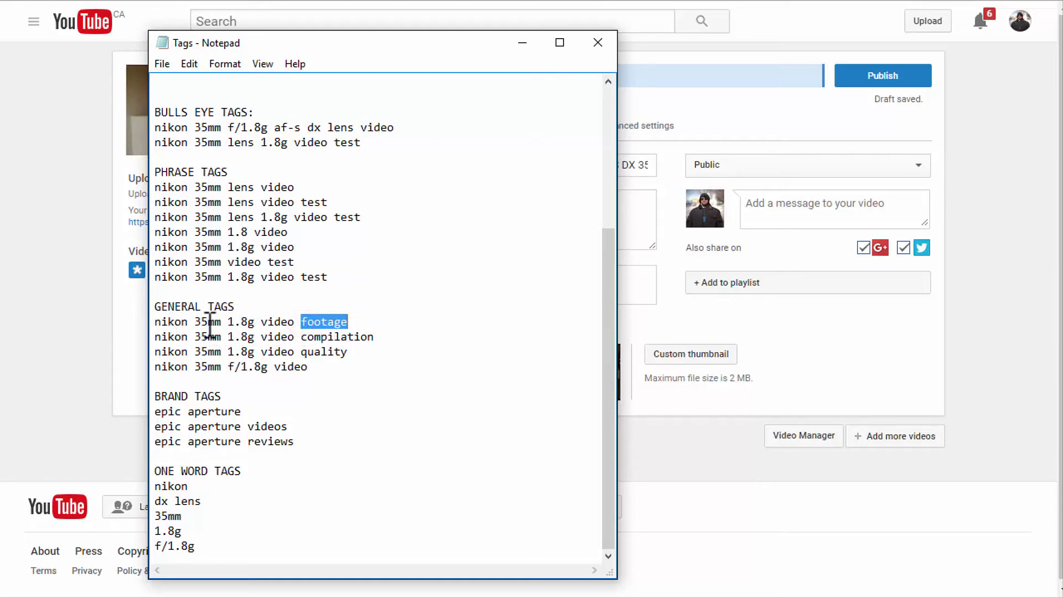
{"action": "left_click_drag", "start_coordinate": [261, 322], "coordinate": [360, 320]}
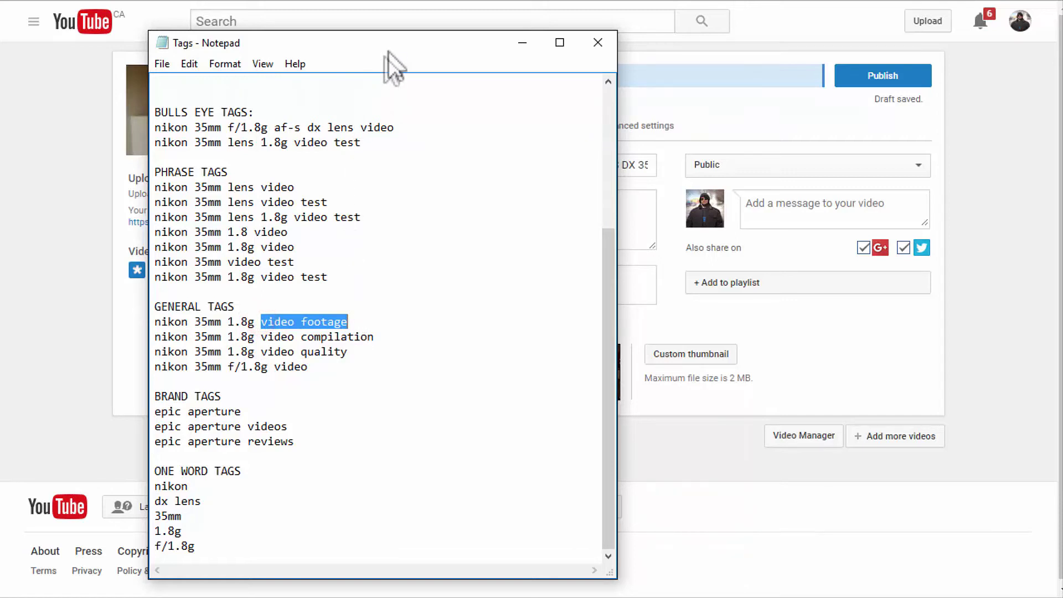
{"action": "left_click_drag", "start_coordinate": [155, 321], "coordinate": [256, 321]}
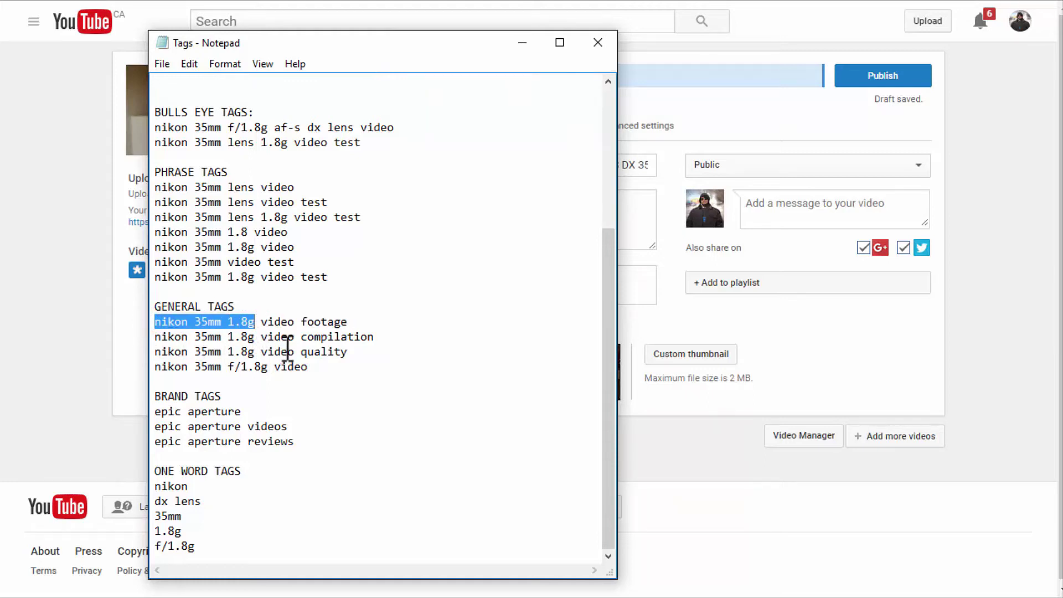
{"action": "left_click", "coordinate": [331, 332]}
{"action": "left_click_drag", "start_coordinate": [331, 332], "coordinate": [373, 332]}
{"action": "left_click_drag", "start_coordinate": [287, 352], "coordinate": [353, 358]}
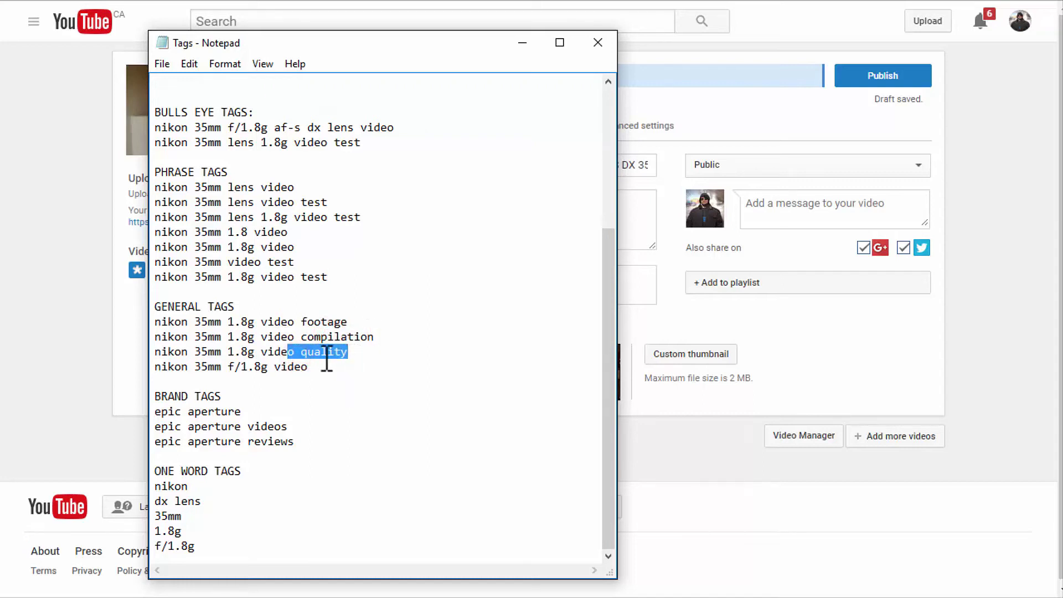
{"action": "left_click", "coordinate": [326, 357]}
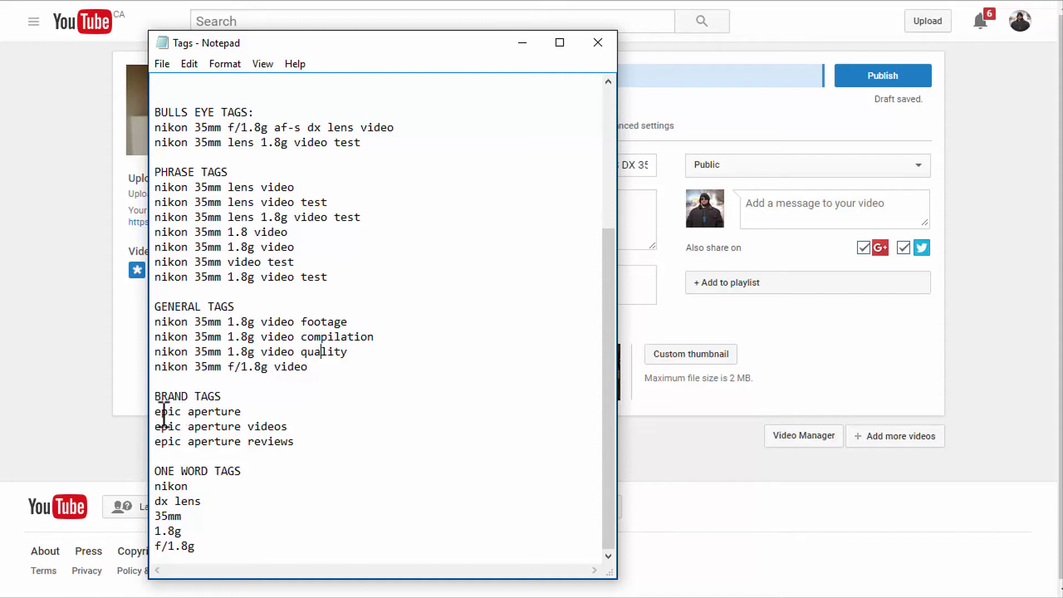
{"action": "left_click_drag", "start_coordinate": [156, 412], "coordinate": [253, 414]}
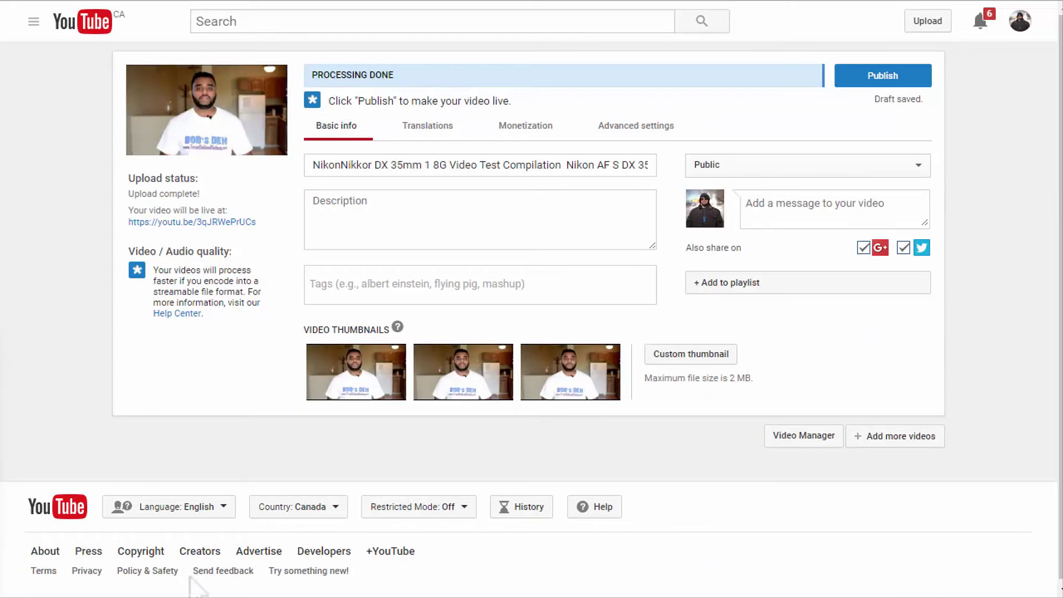
Bring the tag list forward and highlight the brand tag 'epic aperture'.
{"action": "key", "text": "alt+Tab"}
{"action": "left_click_drag", "start_coordinate": [156, 413], "coordinate": [242, 412]}
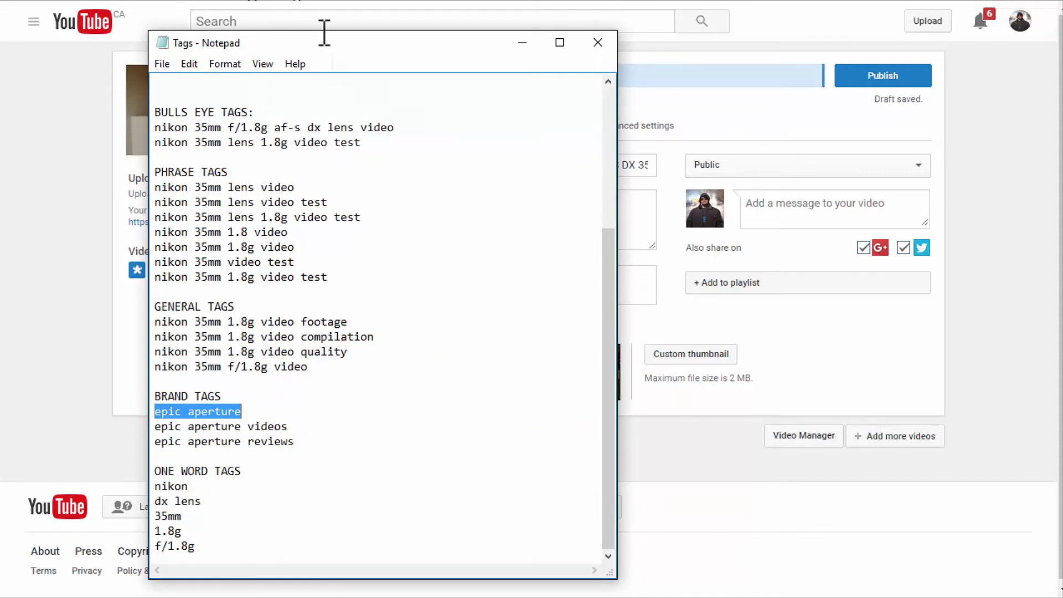
{"action": "left_click_drag", "start_coordinate": [358, 35], "coordinate": [347, 65]}
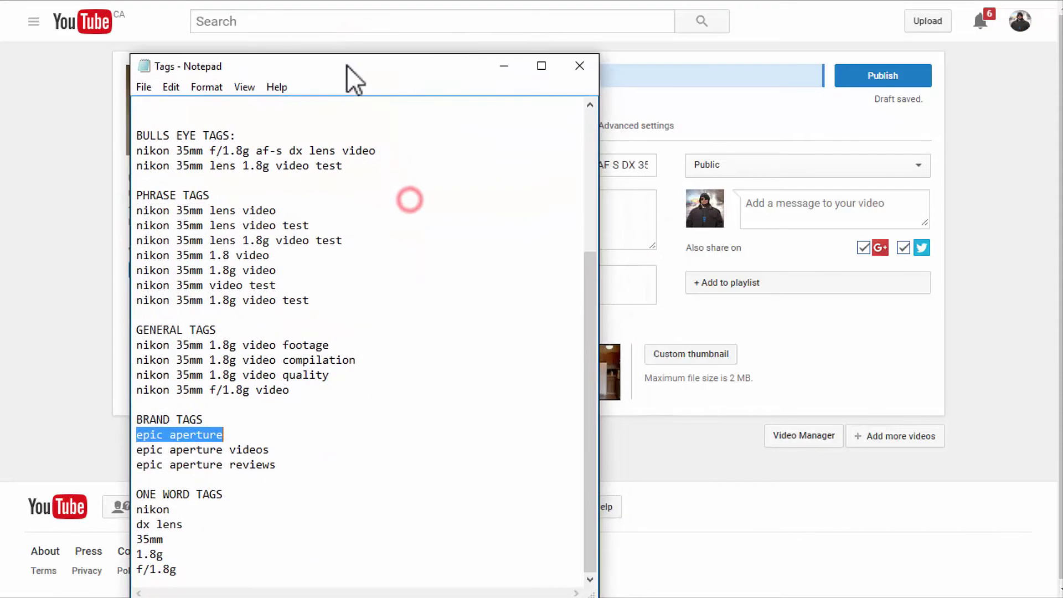
{"action": "left_click", "coordinate": [276, 451]}
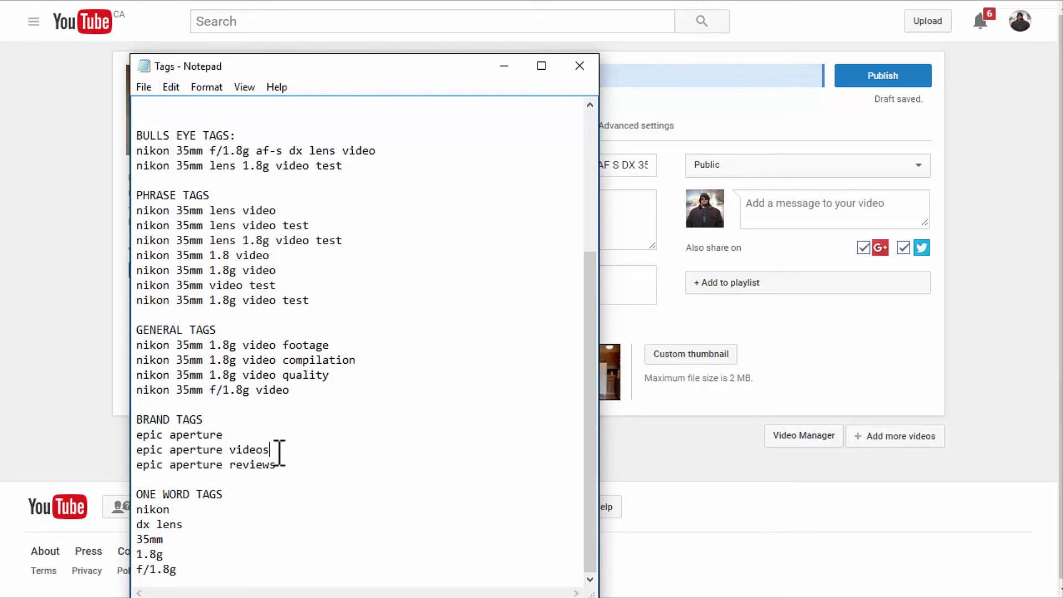
{"action": "left_click", "coordinate": [591, 348]}
Go through the ONE WORD TAGS section, highlighting nikon, dx lens and 35mm f/1.8g.
{"action": "left_click", "coordinate": [135, 494]}
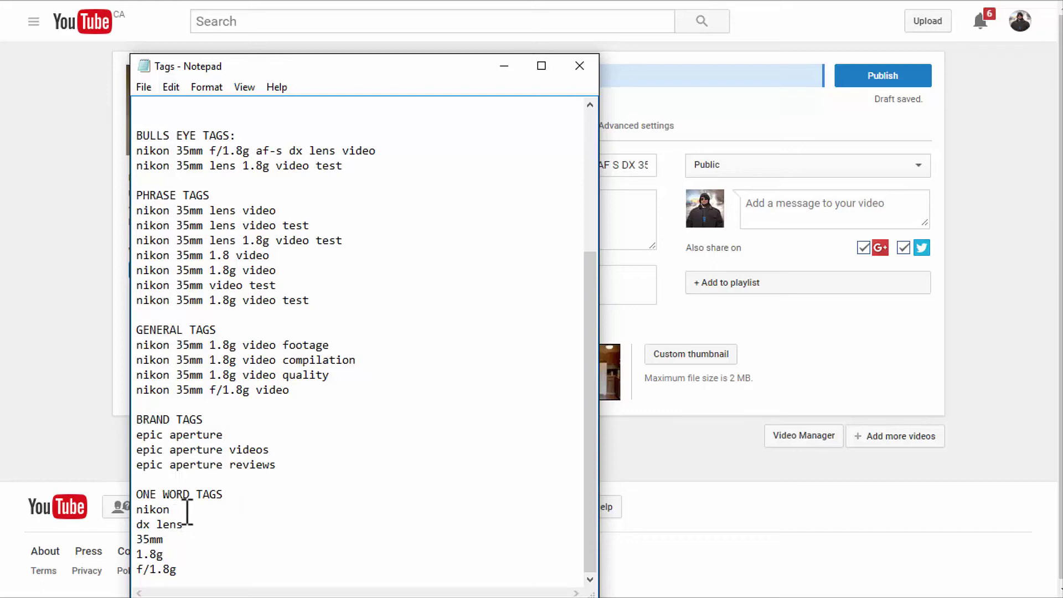
{"action": "left_click", "coordinate": [171, 509]}
{"action": "left_click_drag", "start_coordinate": [138, 212], "coordinate": [203, 212]}
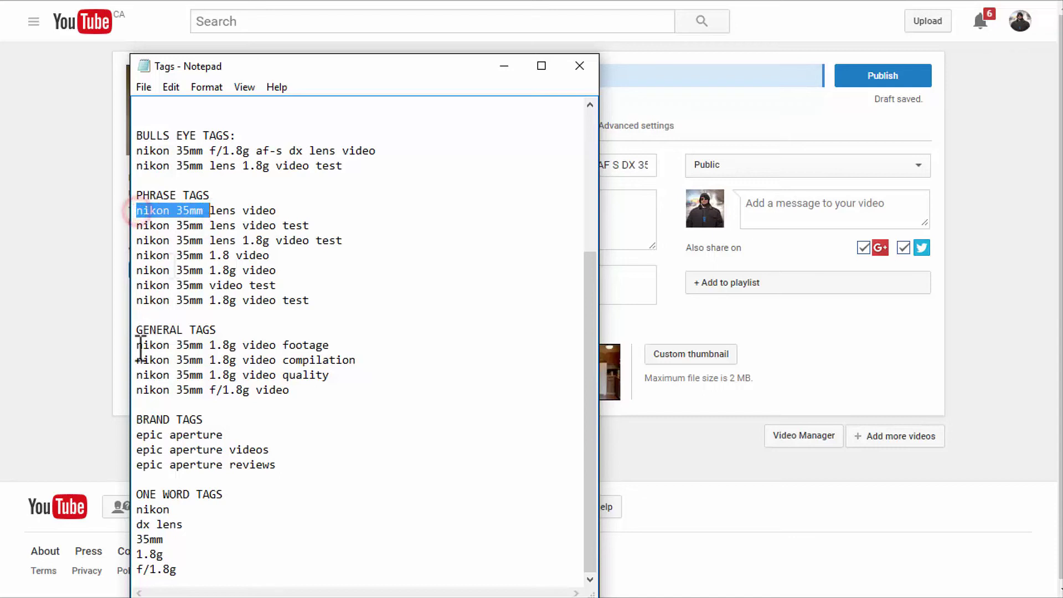
{"action": "left_click", "coordinate": [142, 511]}
{"action": "left_click_drag", "start_coordinate": [138, 525], "coordinate": [207, 525]}
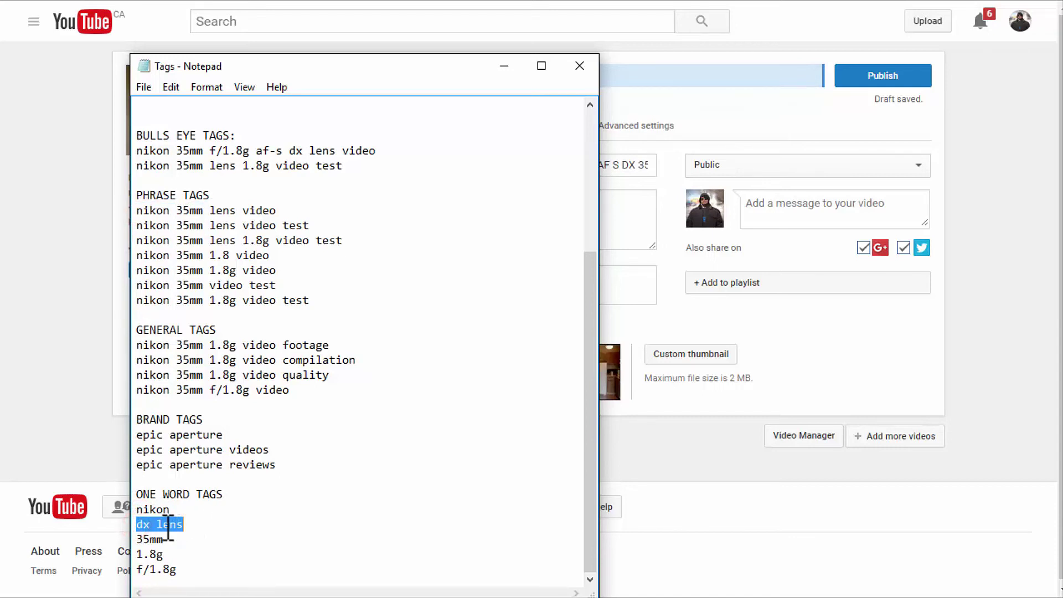
{"action": "left_click_drag", "start_coordinate": [134, 525], "coordinate": [207, 529]}
{"action": "left_click_drag", "start_coordinate": [143, 540], "coordinate": [175, 569]}
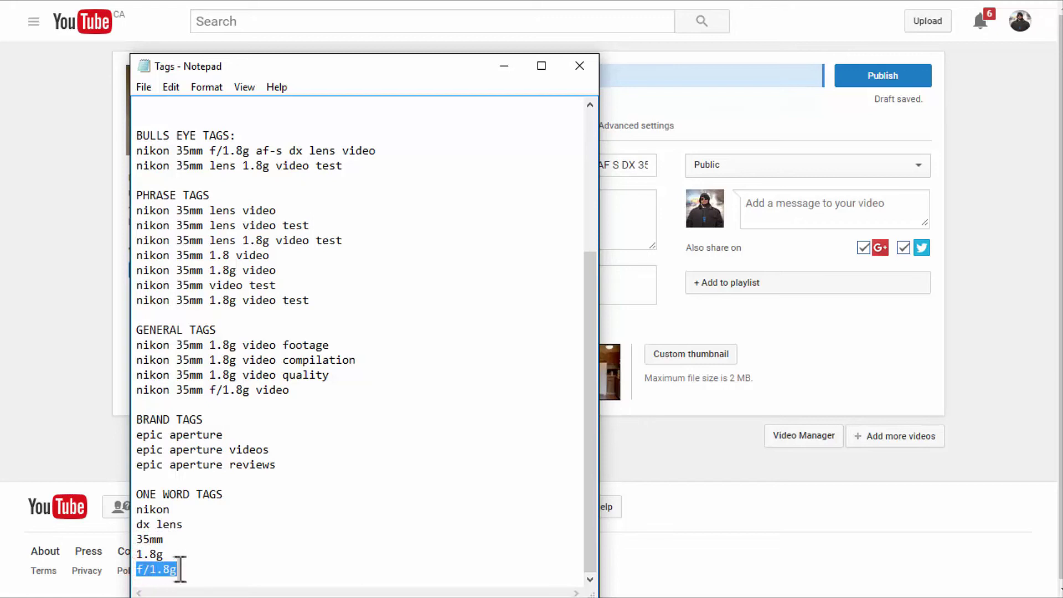
{"action": "left_click", "coordinate": [144, 571]}
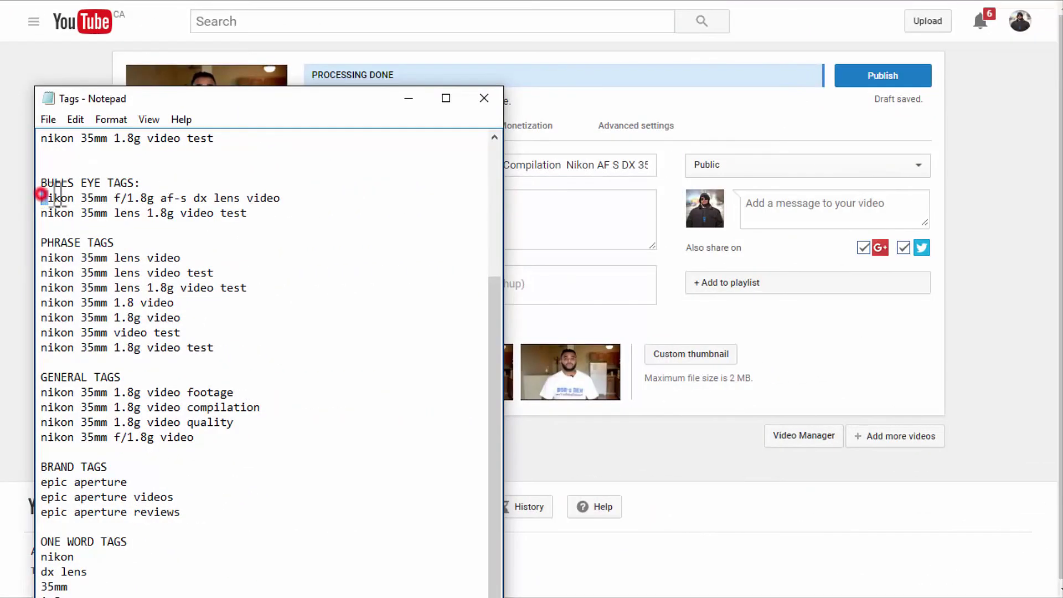
Copy the first bulls-eye tag from Notepad and paste it into the YouTube Tags field.
{"action": "left_click_drag", "start_coordinate": [230, 185], "coordinate": [302, 200]}
{"action": "right_click", "coordinate": [250, 202]}
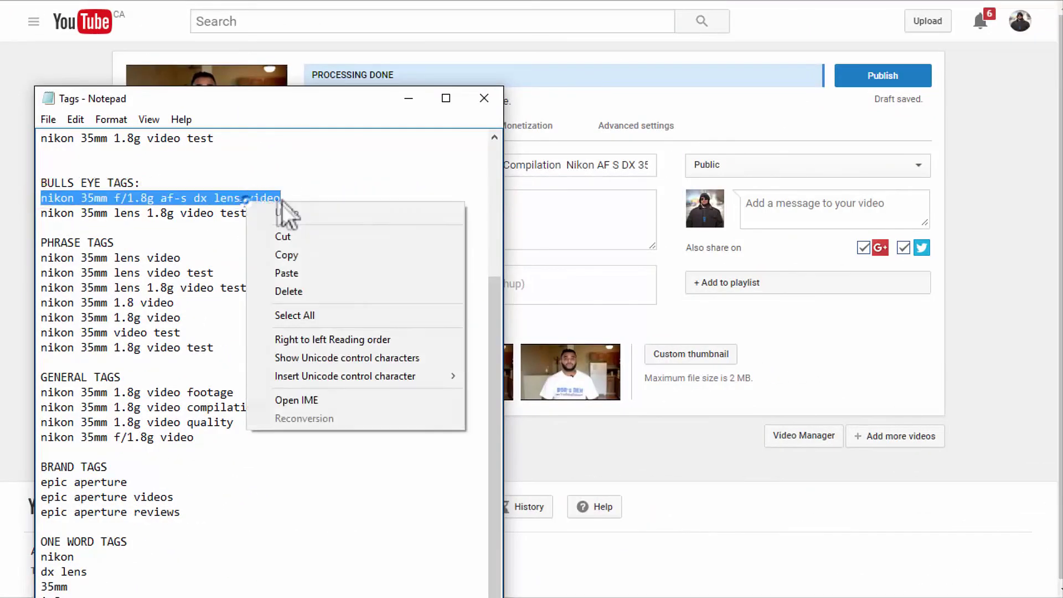
{"action": "left_click", "coordinate": [313, 257]}
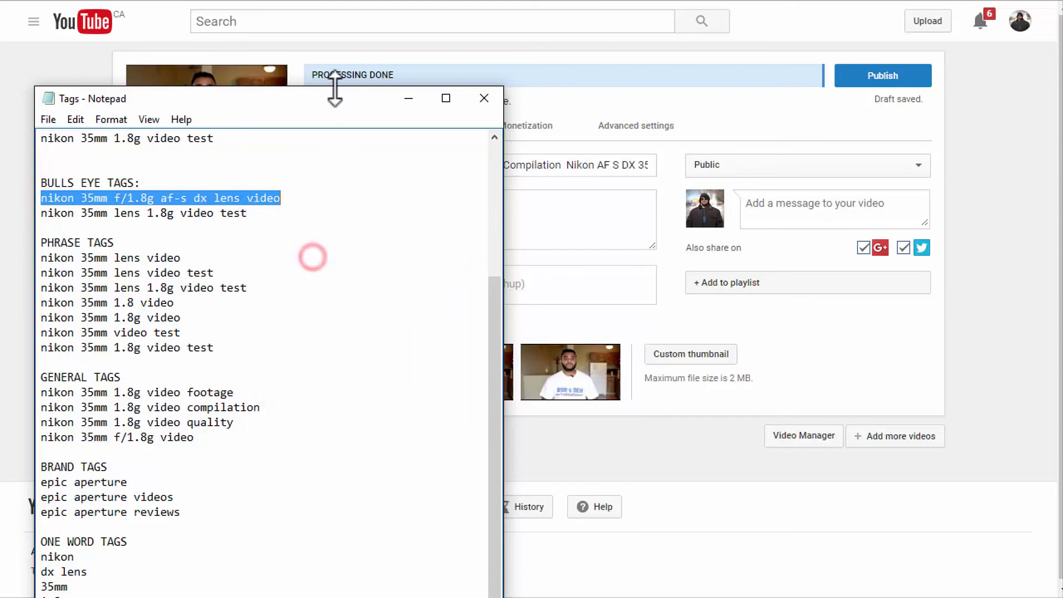
{"action": "left_click", "coordinate": [409, 98]}
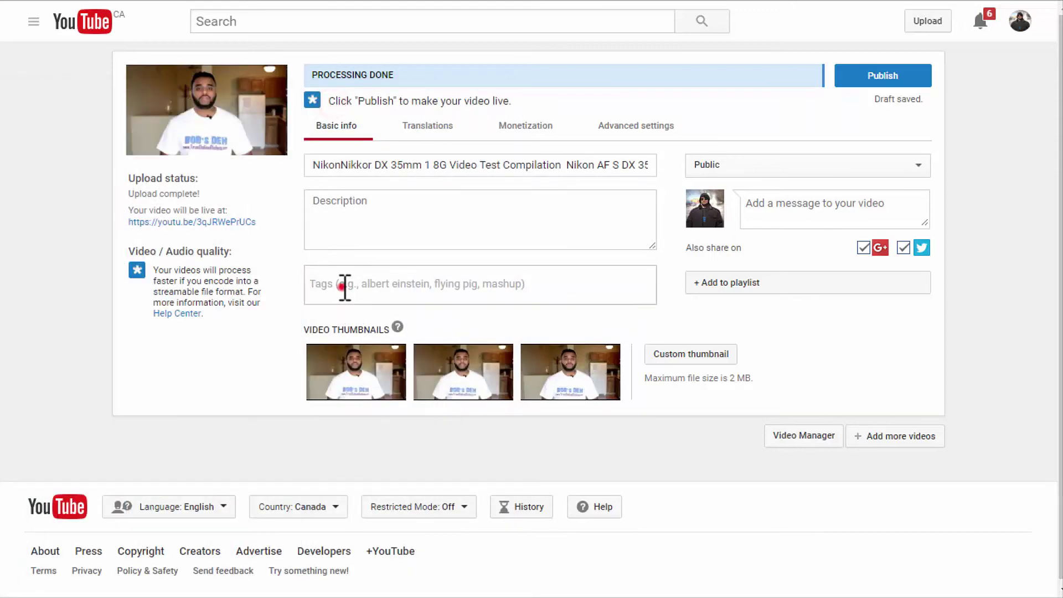
{"action": "right_click", "coordinate": [344, 287]}
{"action": "left_click", "coordinate": [387, 387]}
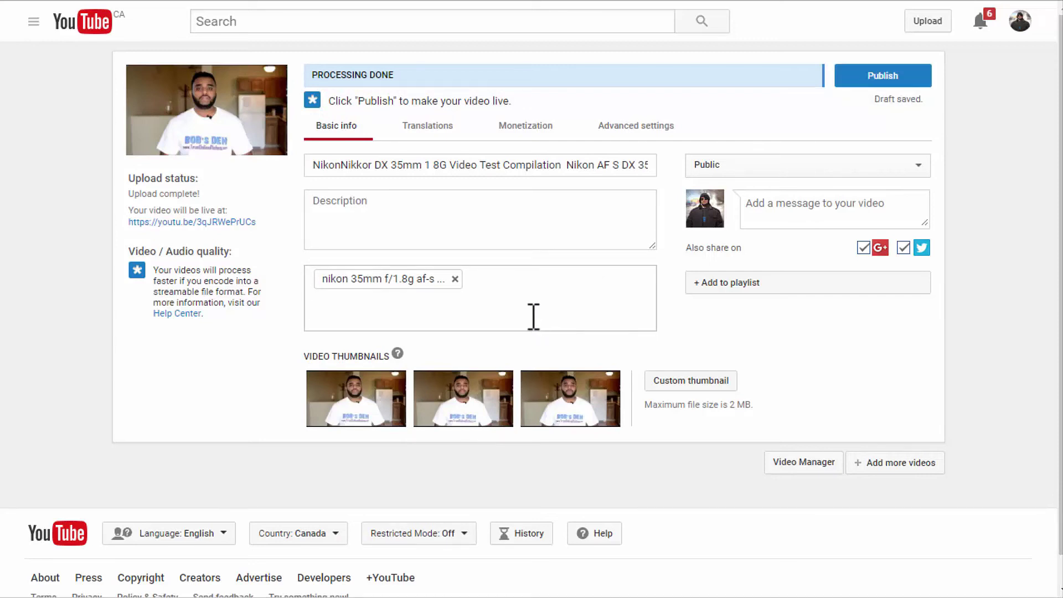
Paste the remaining tags: Nikon 35mm phrase tags, epic aperture brand tags, nikon, dx lens through f/1.8g.
{"action": "key", "text": "ctrl+v"}
{"action": "left_click", "coordinate": [333, 319]}
{"action": "key", "text": "ctrl+v"}
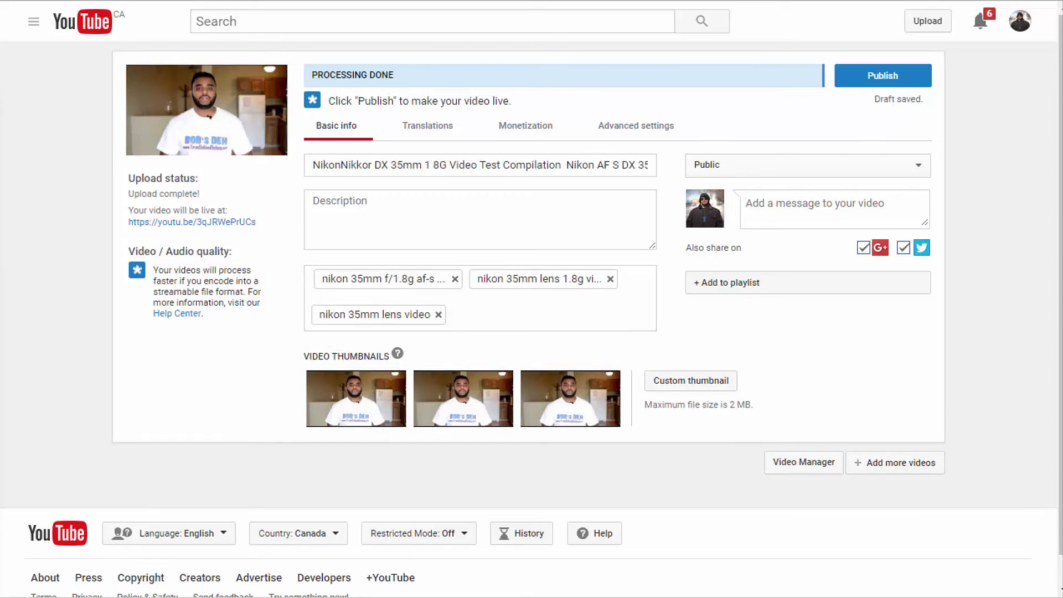
{"action": "key", "text": "ctrl+v"}
{"action": "key", "text": "ctrl+v"}
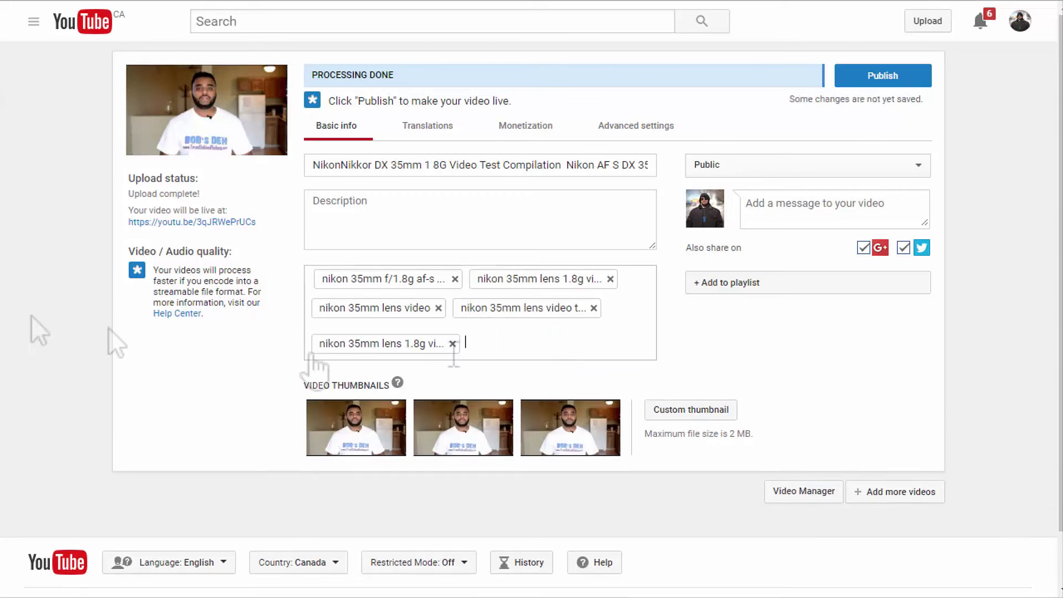
{"action": "key", "text": "ctrl+v"}
{"action": "key", "text": "ctrl+v"}
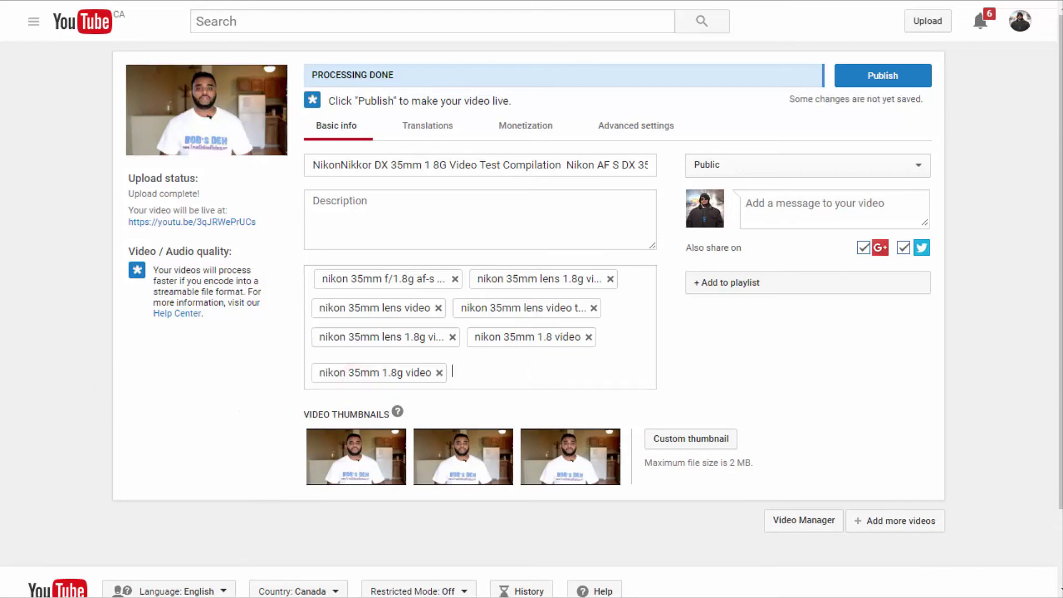
{"action": "key", "text": "ctrl+v"}
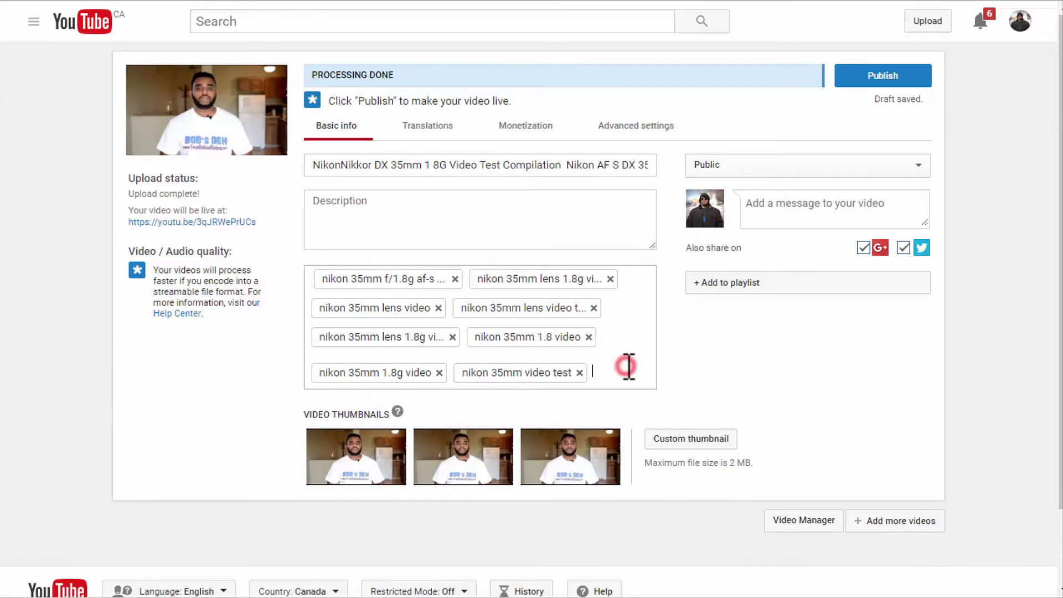
{"action": "key", "text": "ctrl+v"}
{"action": "key", "text": "ctrl+v"}
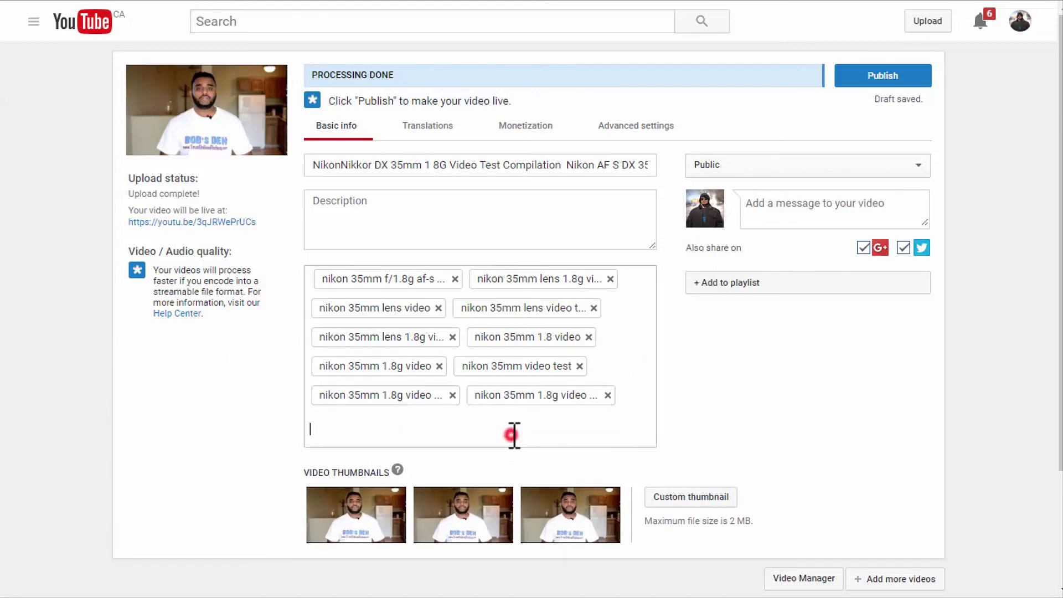
{"action": "key", "text": "ctrl+v"}
{"action": "key", "text": "ctrl+v"}
{"action": "key", "text": "ctrl+v"}
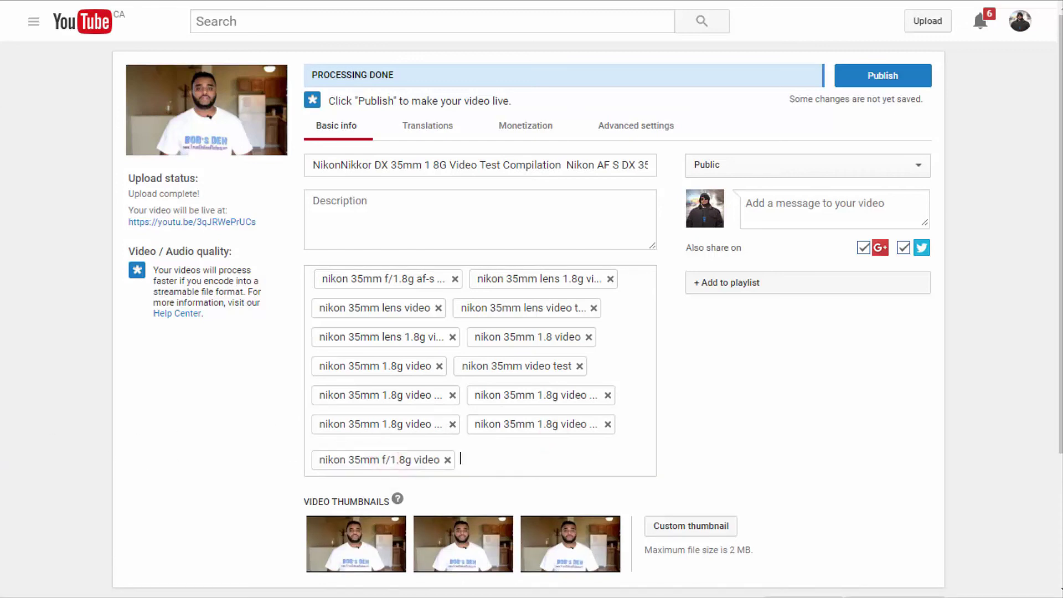
{"action": "key", "text": "ctrl+v"}
{"action": "key", "text": "ctrl+v"}
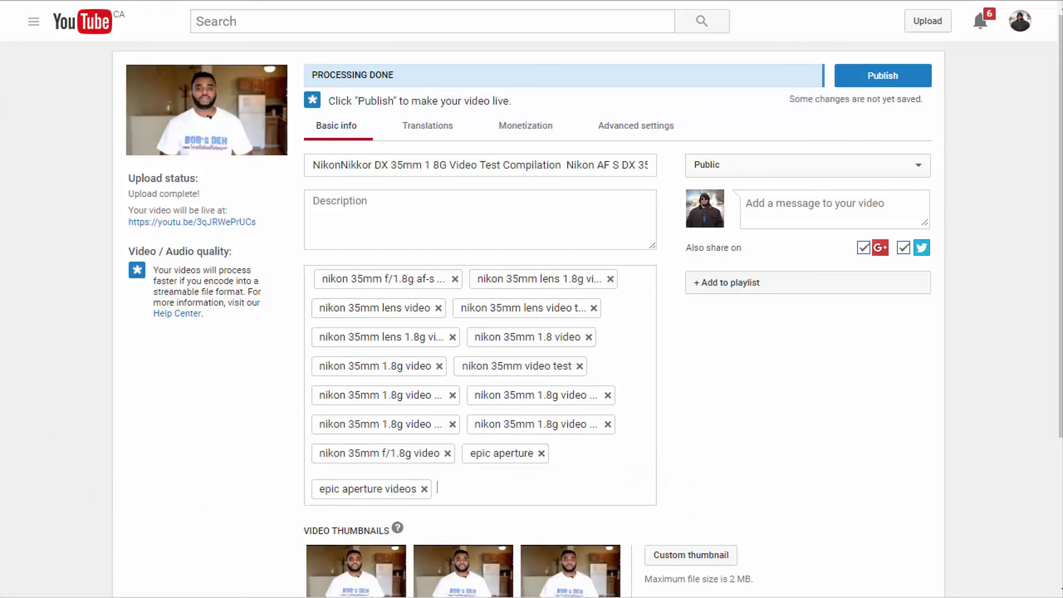
{"action": "key", "text": "ctrl+v"}
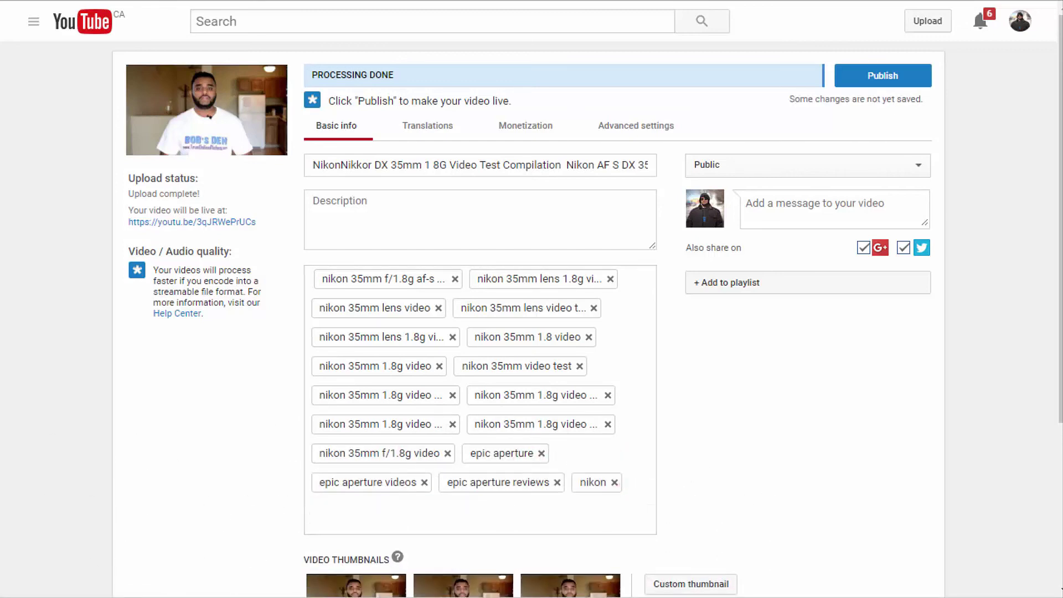
{"action": "key", "text": "ctrl+v"}
{"action": "key", "text": "ctrl+v"}
{"action": "key", "text": "ctrl+v"}
{"action": "key", "text": "ctrl+v"}
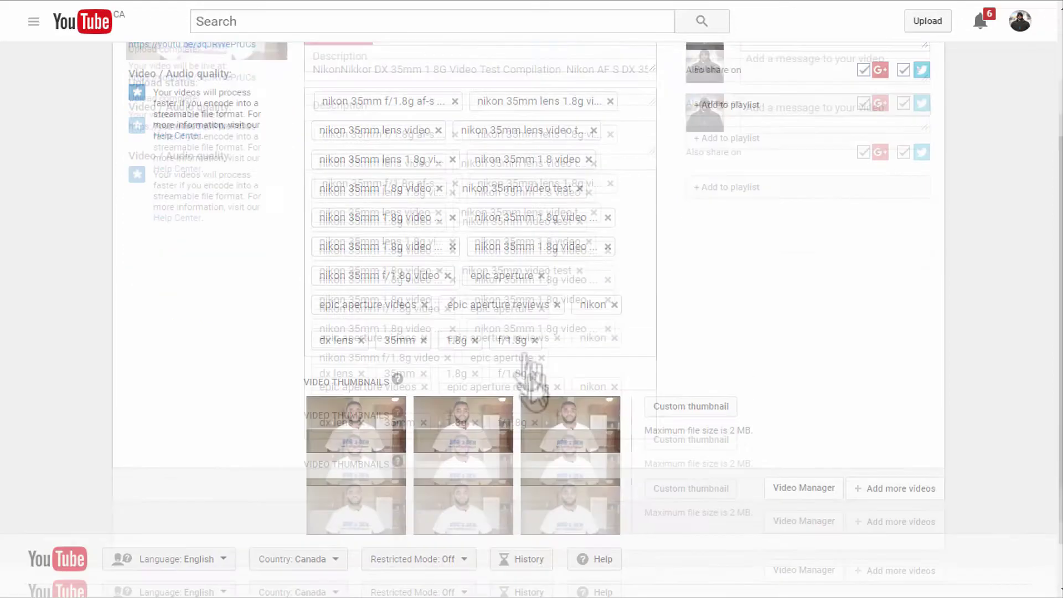
Place the Notepad tag list beside the filled Tags field for comparison.
{"action": "scroll", "coordinate": [554, 359], "scroll_direction": "up", "scroll_amount": 6}
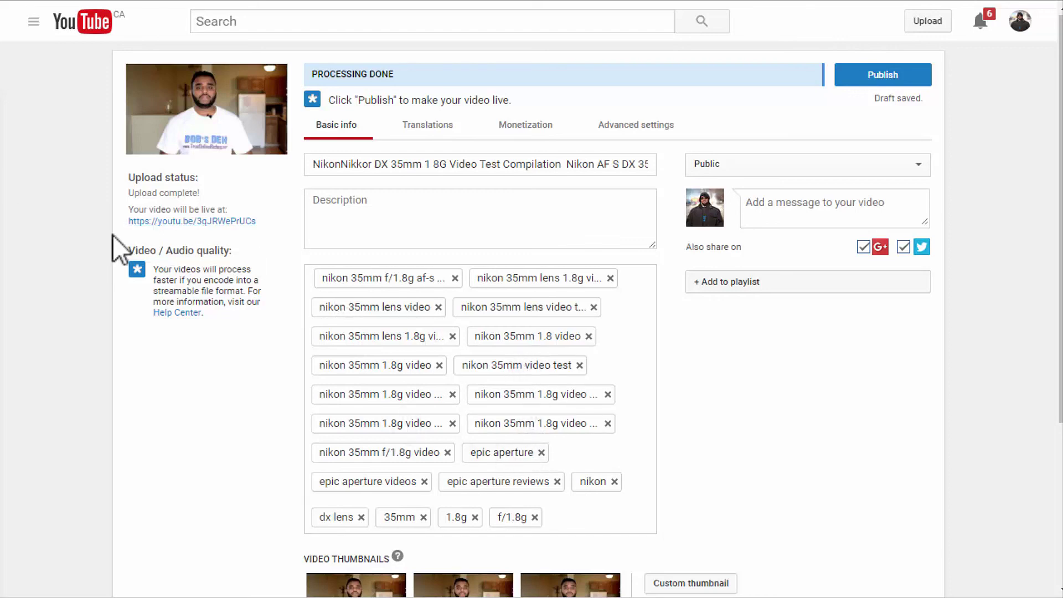
{"action": "left_click_drag", "start_coordinate": [0, 129], "coordinate": [958, 62]}
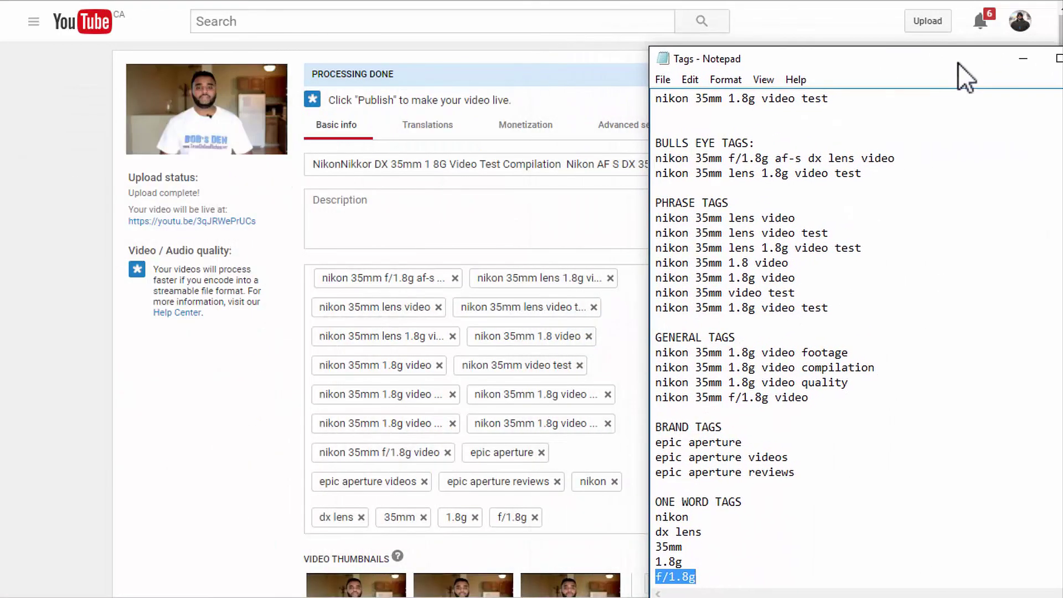